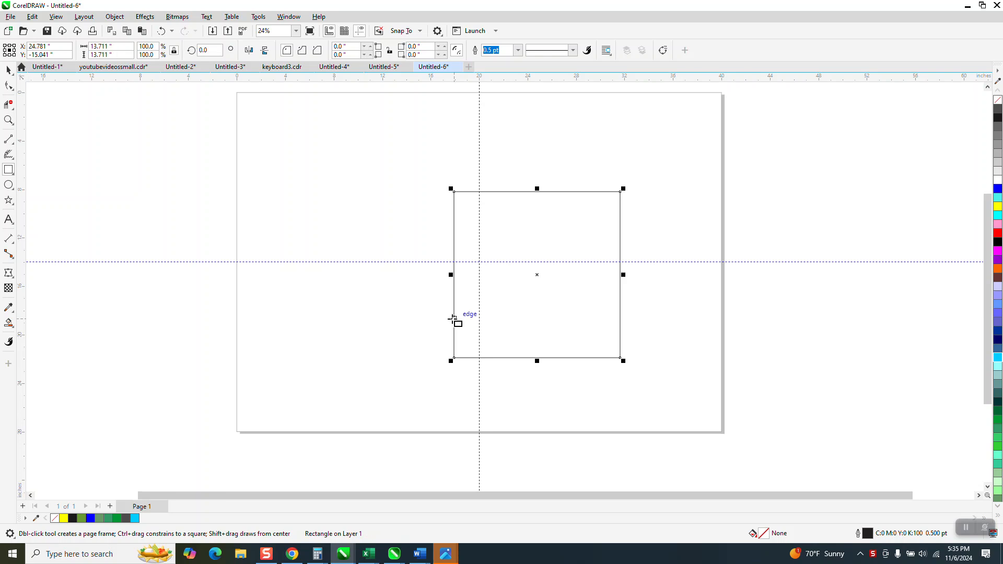
Center the square on the page and duplicate it in place.
left_click(8, 70)
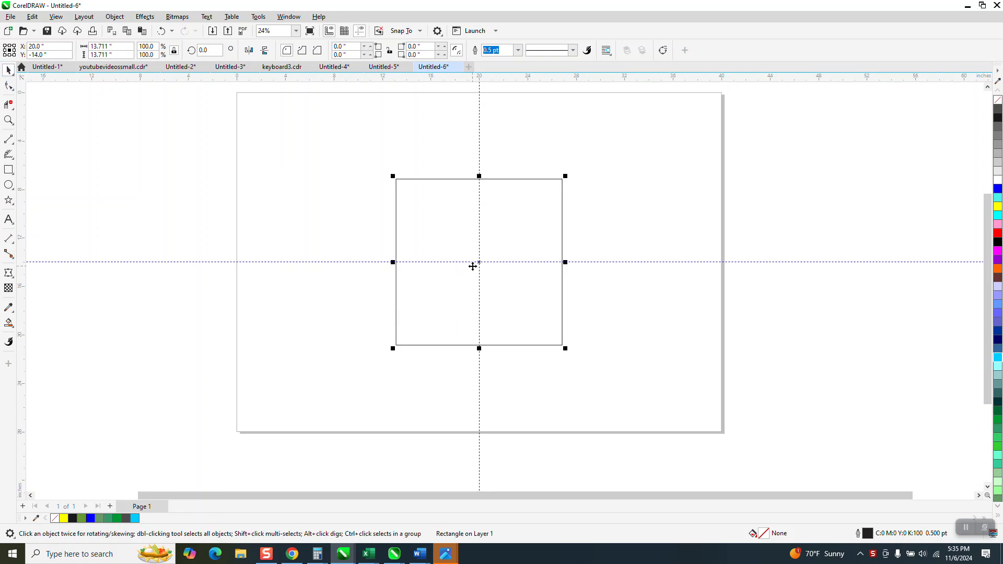
key("KP_Add")
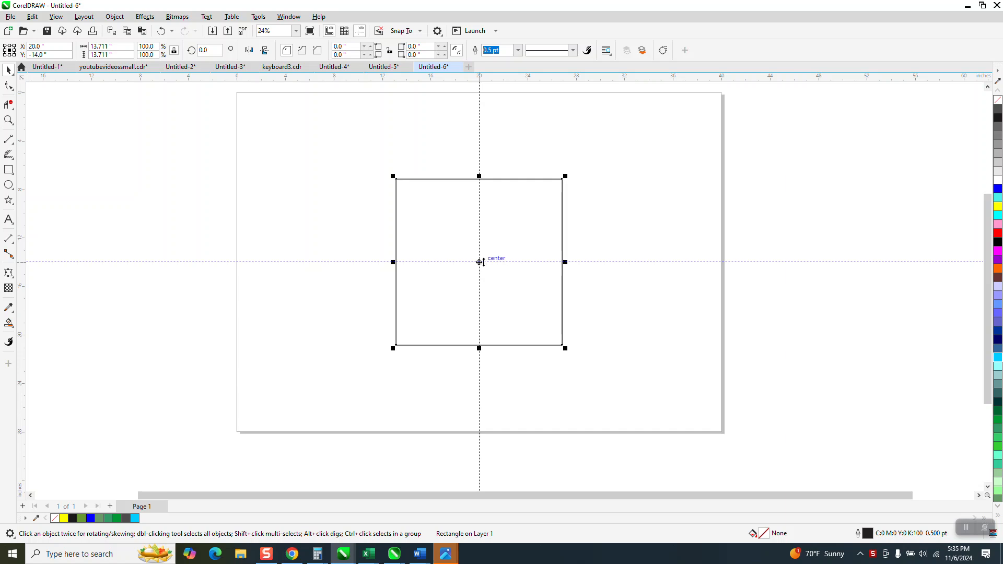
left_click(479, 261)
left_click_drag(480, 262, 423, 300)
left_click(158, 32)
Set the duplicate square's rotation center on its lower-left corner and rotate it 10 degrees.
left_click(480, 264)
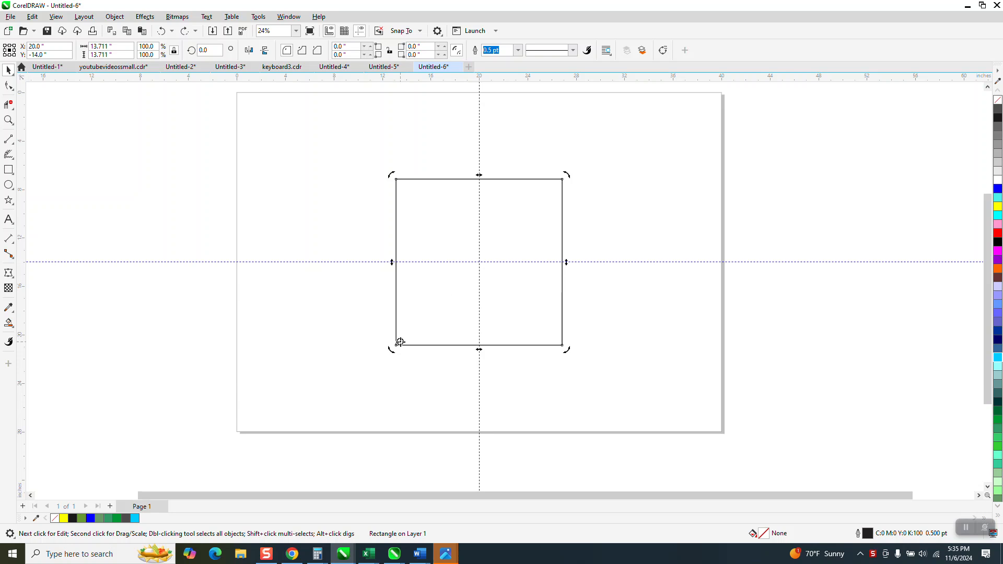
left_click_drag(396, 344, 396, 345)
left_click(208, 50)
type("10")
key("Return")
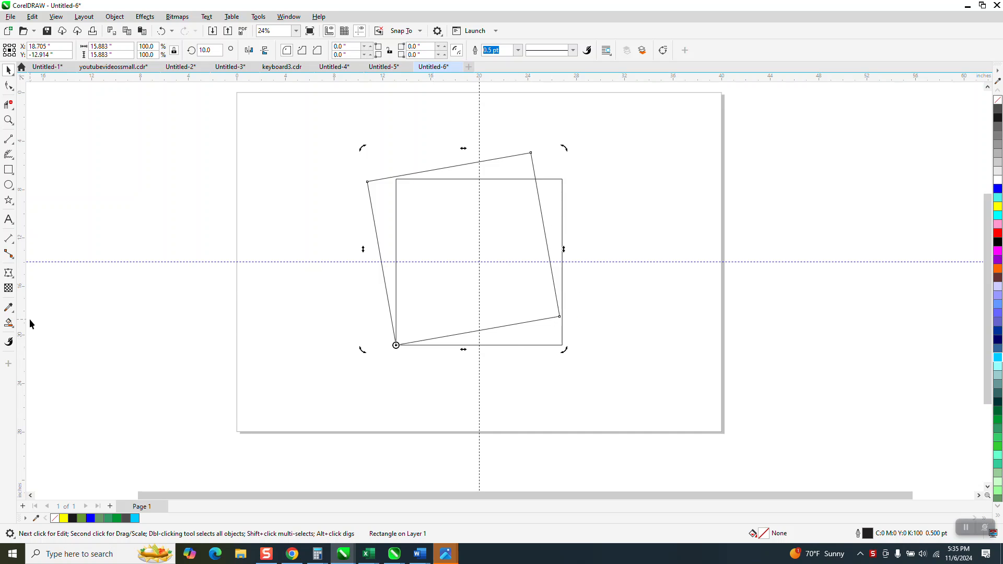
Smart-fill the L-shaped area outside the rotated square in green and move that shape to the right of the squares.
left_click(8, 323)
left_click(553, 215)
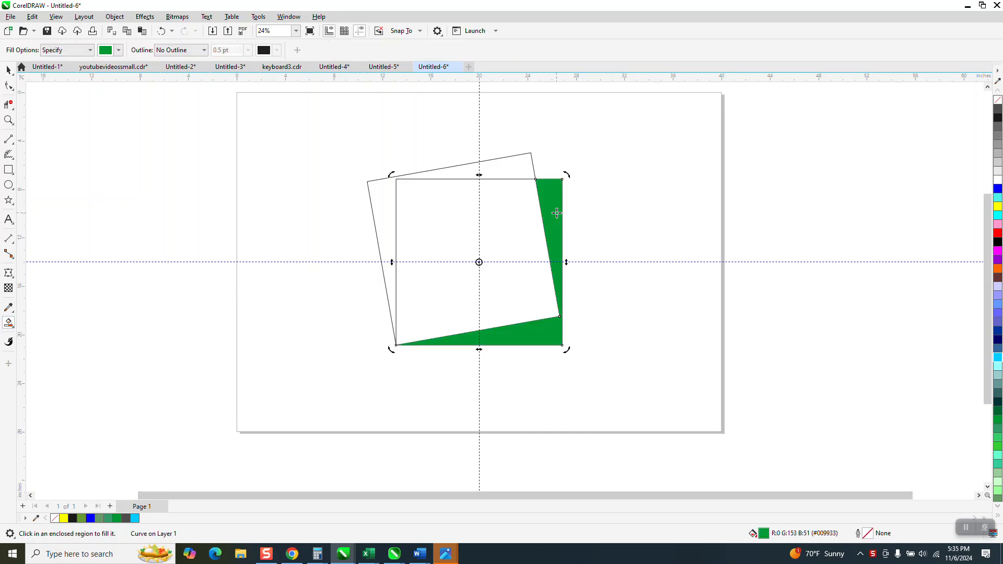
key("Right")
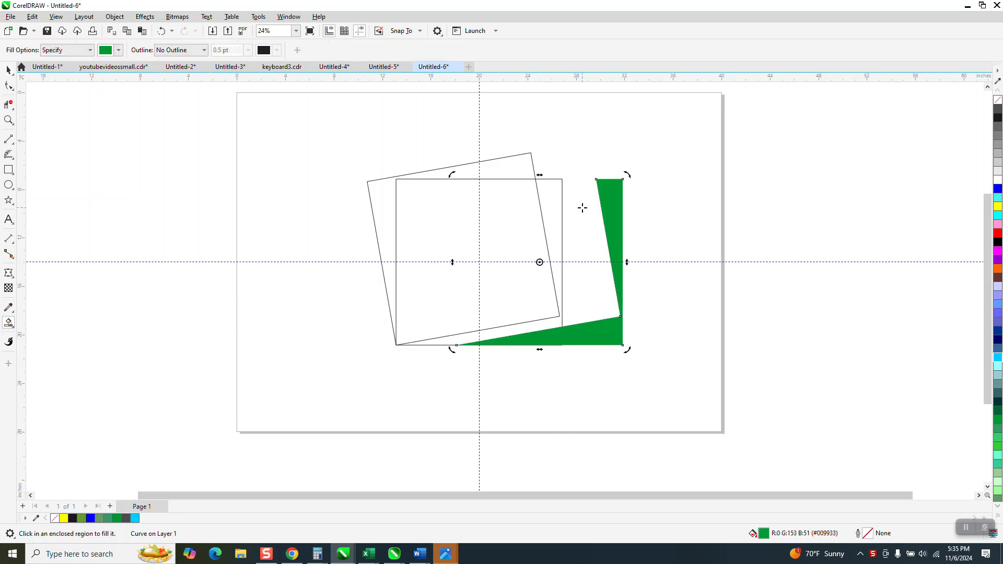
key("Right")
Delete both squares and move the green shape back to the page center.
left_click(8, 70)
left_click_drag(347, 134, 604, 390)
key("Delete")
left_click(682, 273)
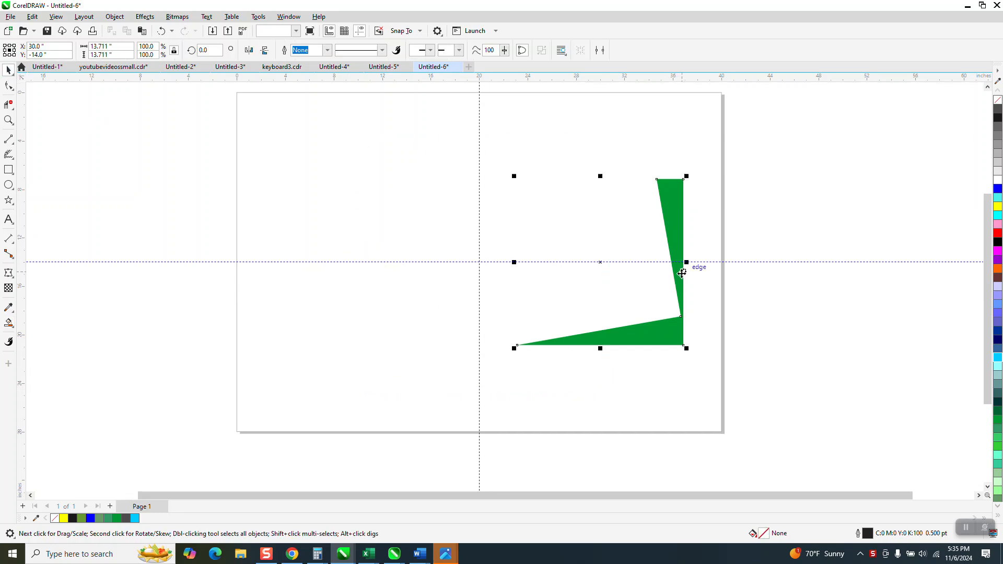
key("Left")
key("Left")
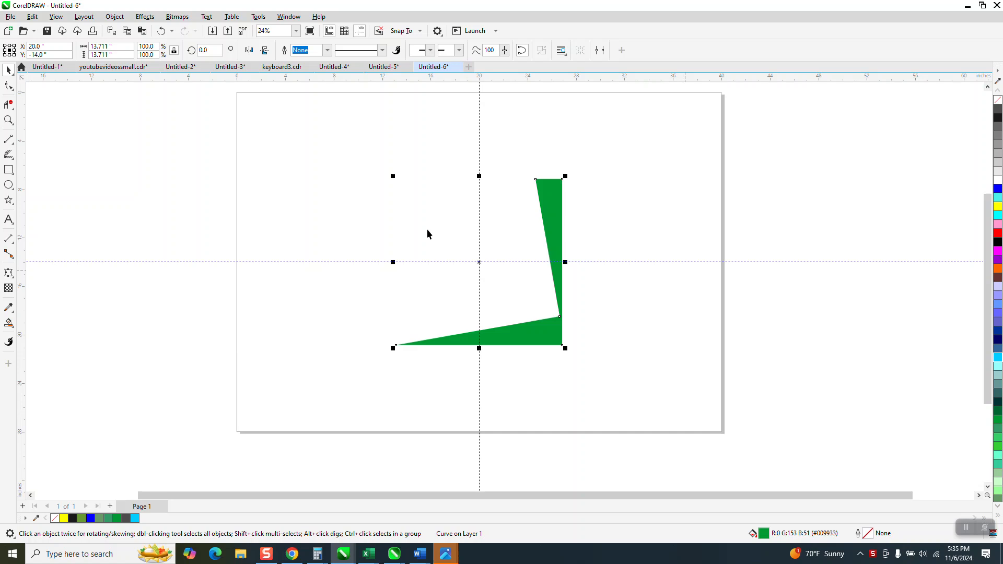
Clone the green shape and move the clone 15 inches to the right.
left_click(32, 19)
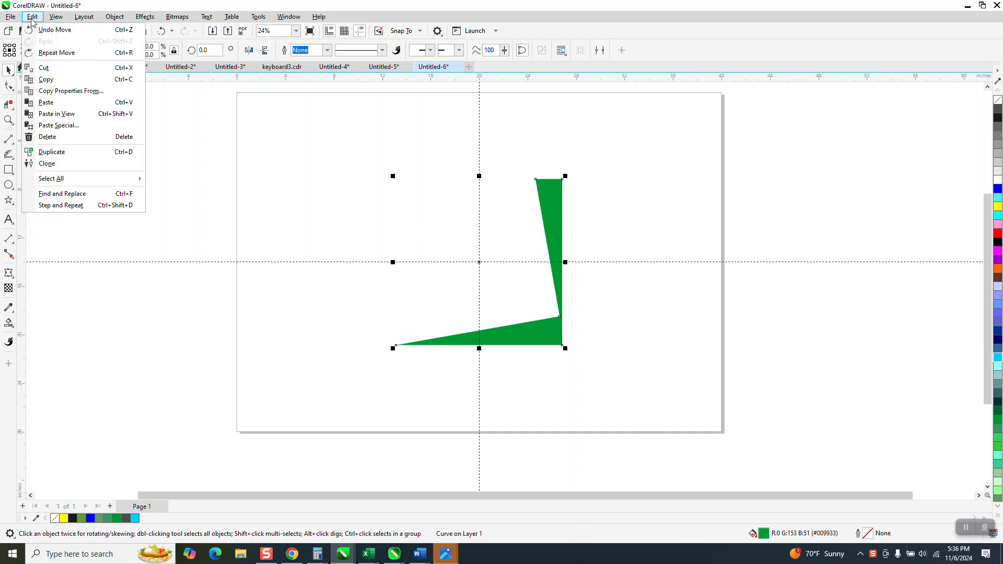
left_click(46, 164)
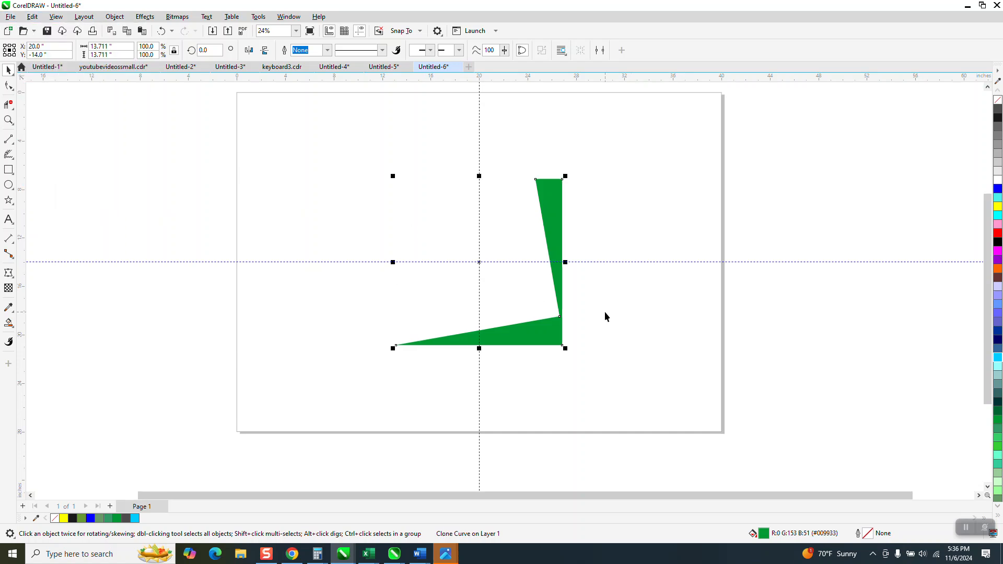
key("Right")
key("Right")
key("Right")
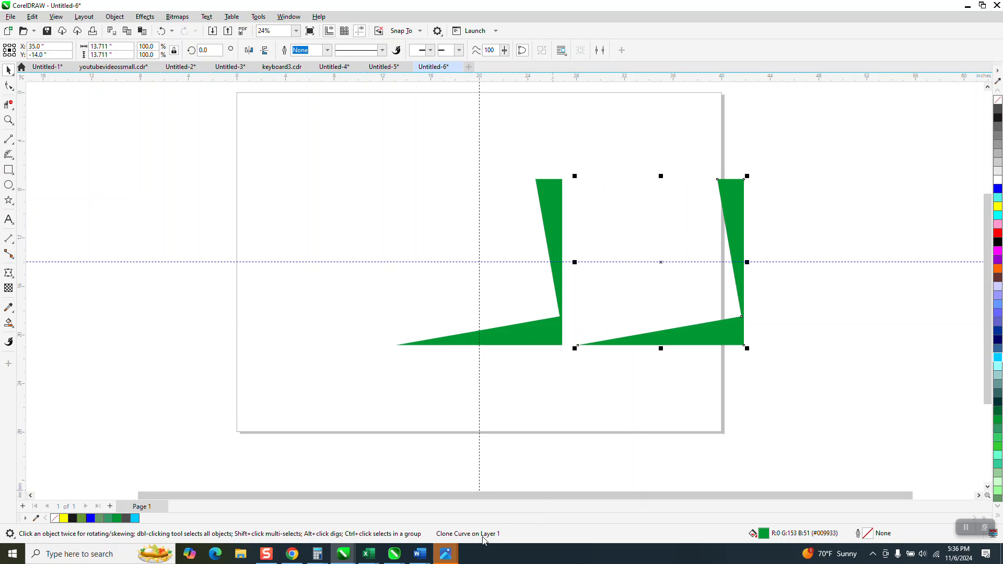
Move the original control shape left over the page's left edge and return the clone to the page center.
left_click(561, 267)
key("Left")
key("Left")
key("Left")
key("Left")
key("Left")
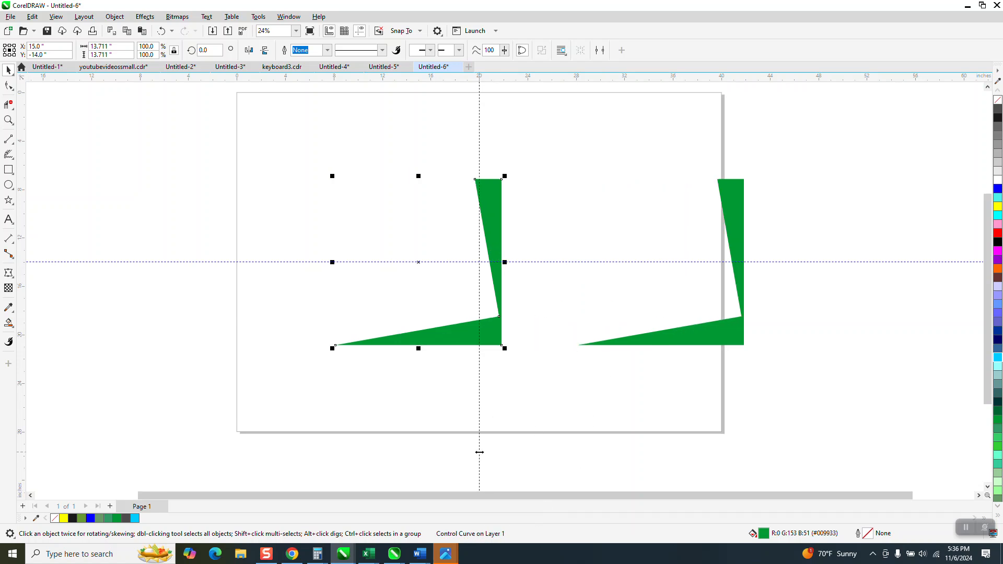
left_click(735, 241)
key("Left")
key("Left")
key("Left")
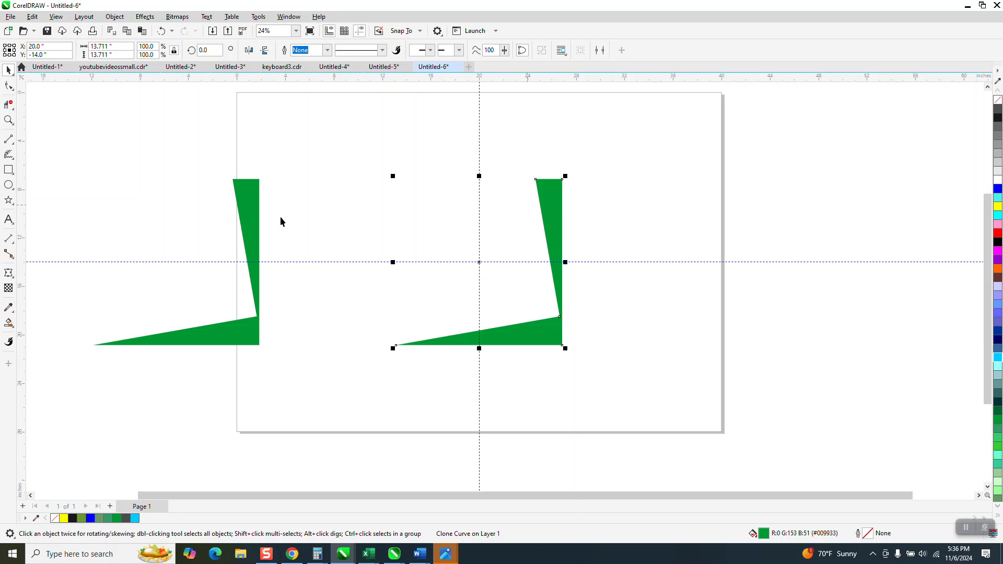
Remove the control shape's fill and give it a dark gray outline.
left_click(240, 214)
left_click(997, 101)
right_click(997, 110)
Rotate the clone by 10 degrees about its lower-left tip with 35 copies.
left_click(560, 271)
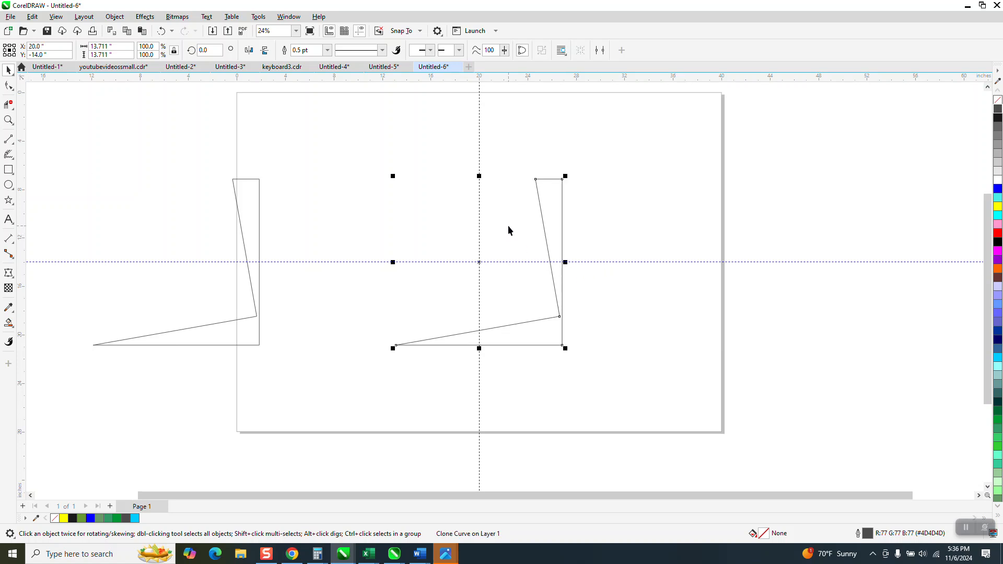
left_click(480, 262)
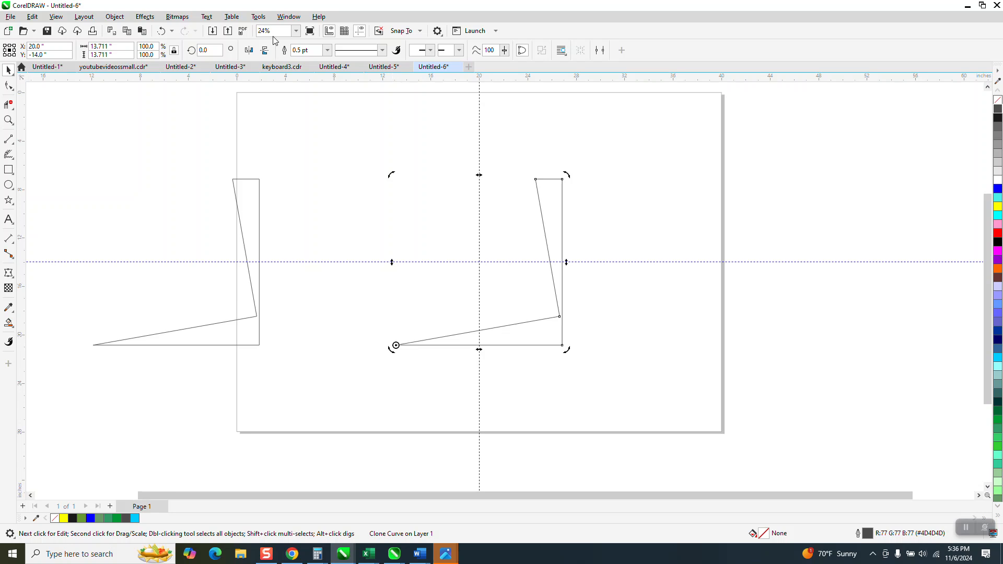
left_click(289, 17)
mouse_move(318, 172)
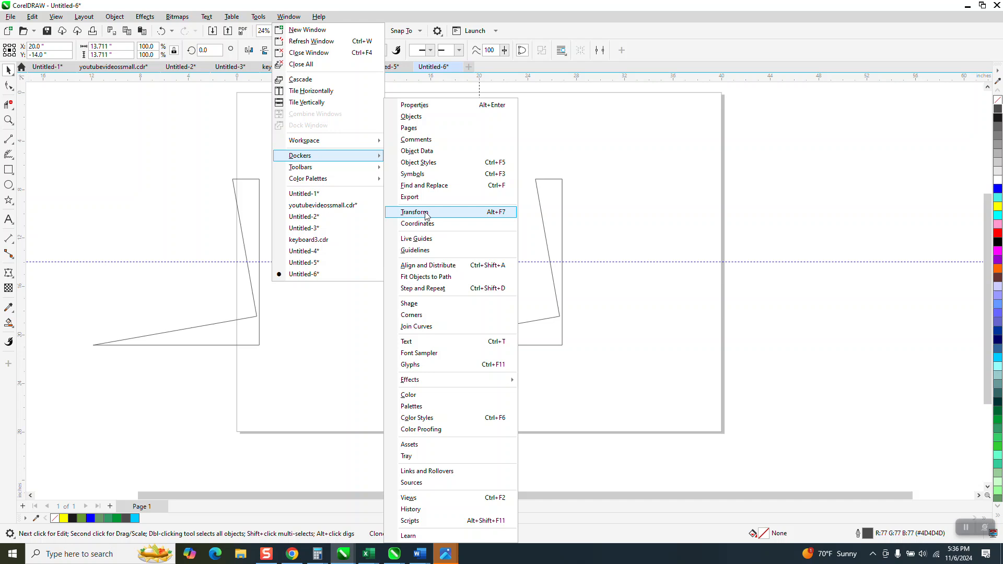
left_click(425, 213)
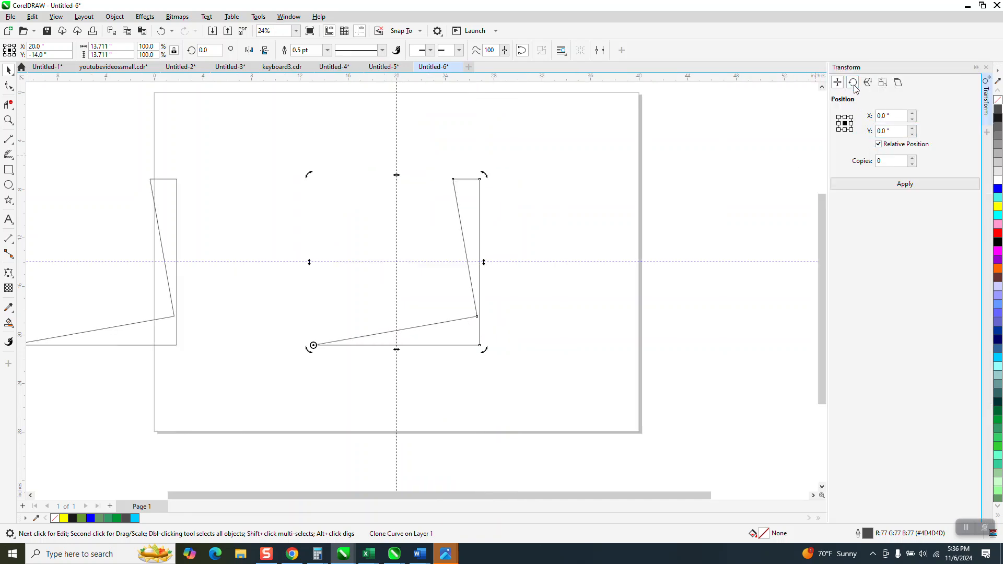
left_click(852, 83)
left_click(888, 115)
type("10")
left_click(880, 207)
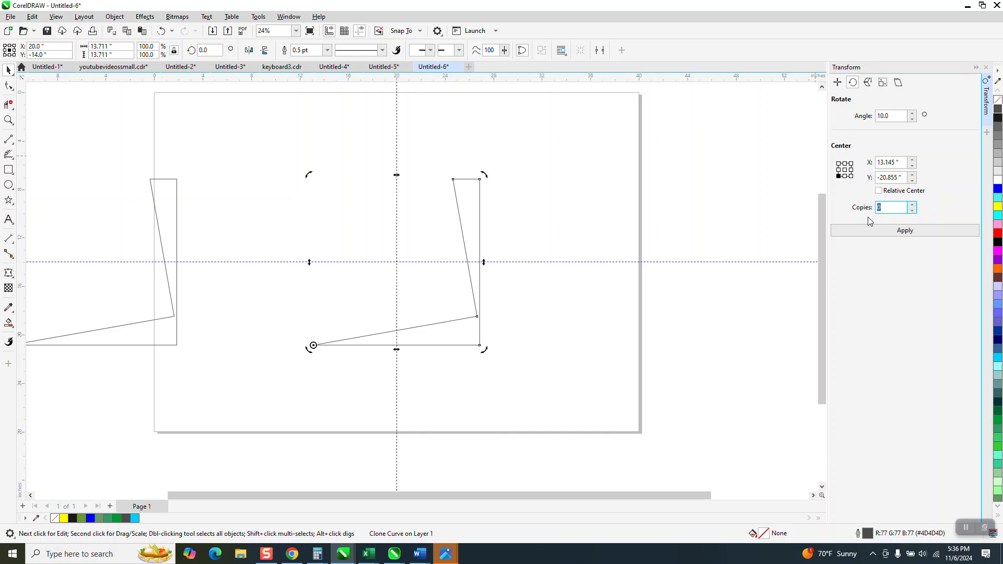
type("35")
left_click(896, 236)
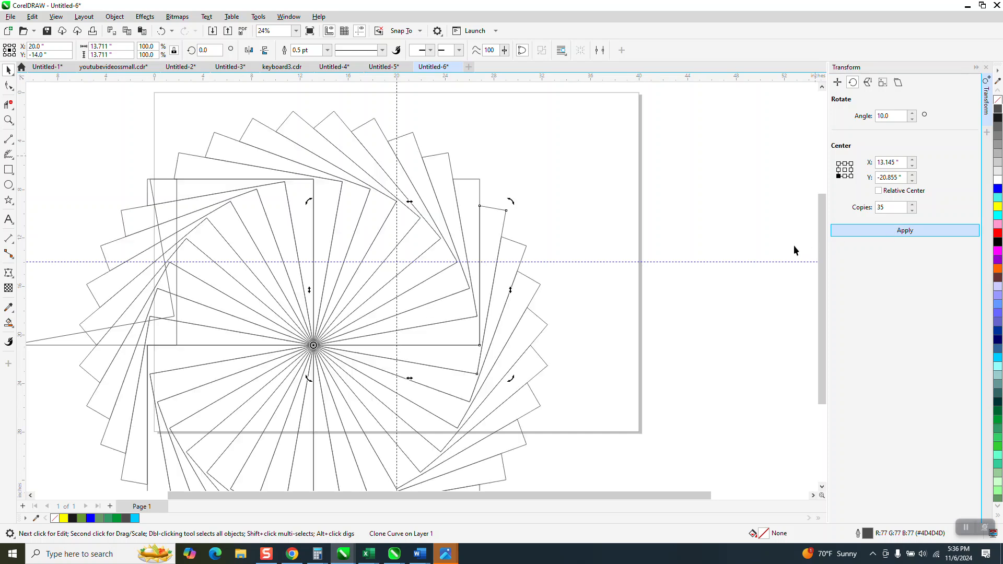
Move the control shape clear of the rotated pattern, over the page's upper right edge.
scroll(616, 261, "down", 2)
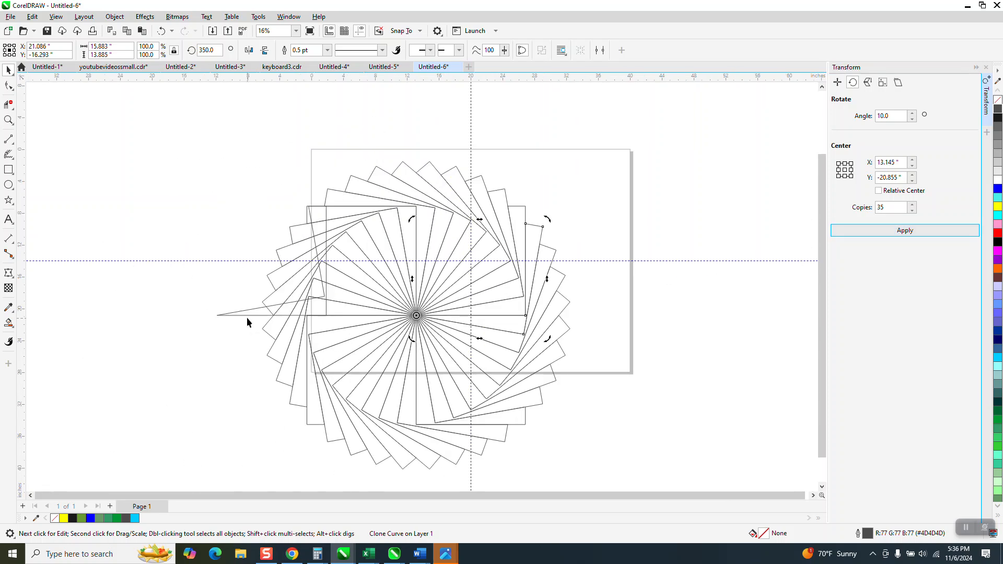
left_click_drag(244, 315, 164, 255)
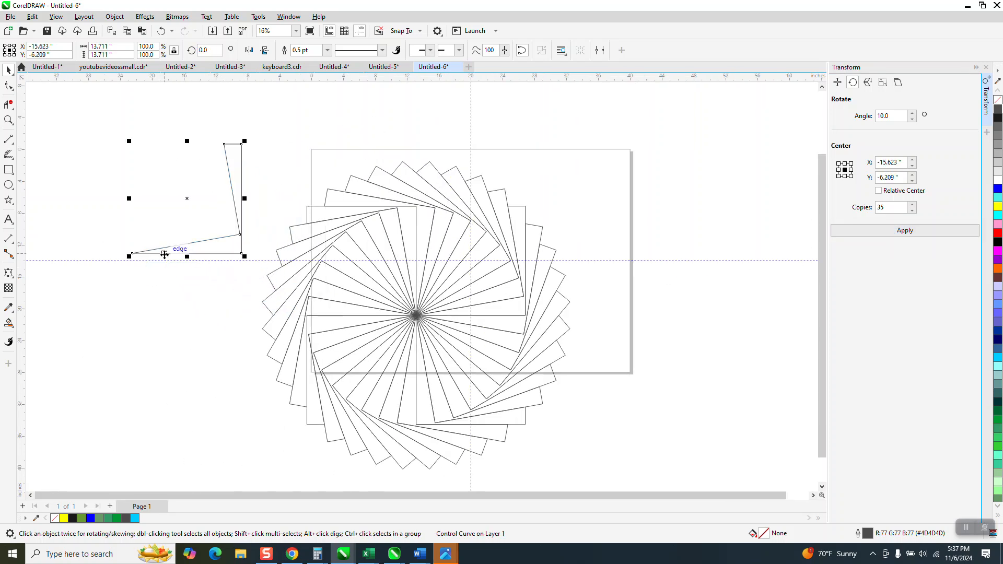
left_click_drag(235, 201, 700, 222)
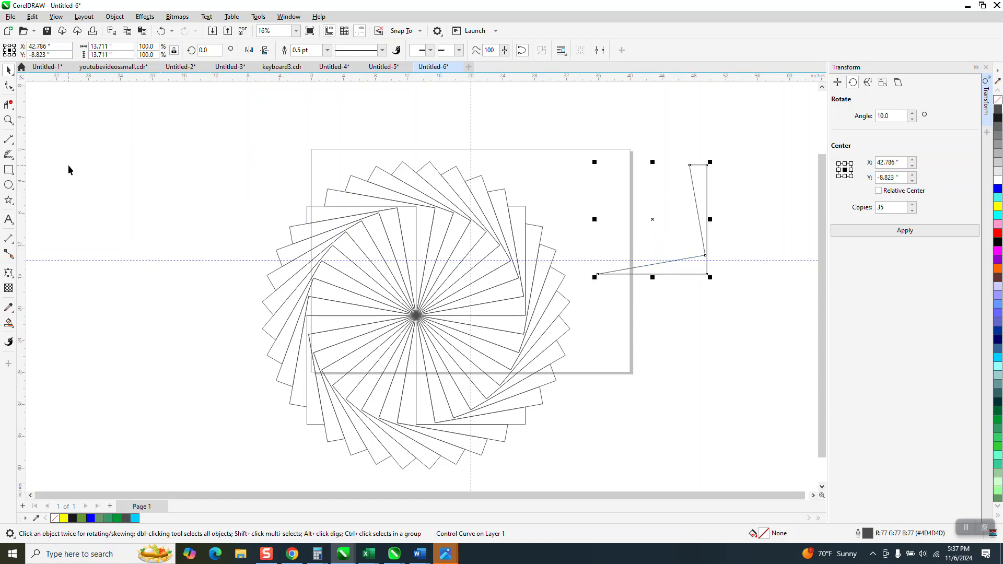
Add midpoint nodes beside the control shape's two top corners and pull the top edge's middle node up into a peak.
left_click(9, 85)
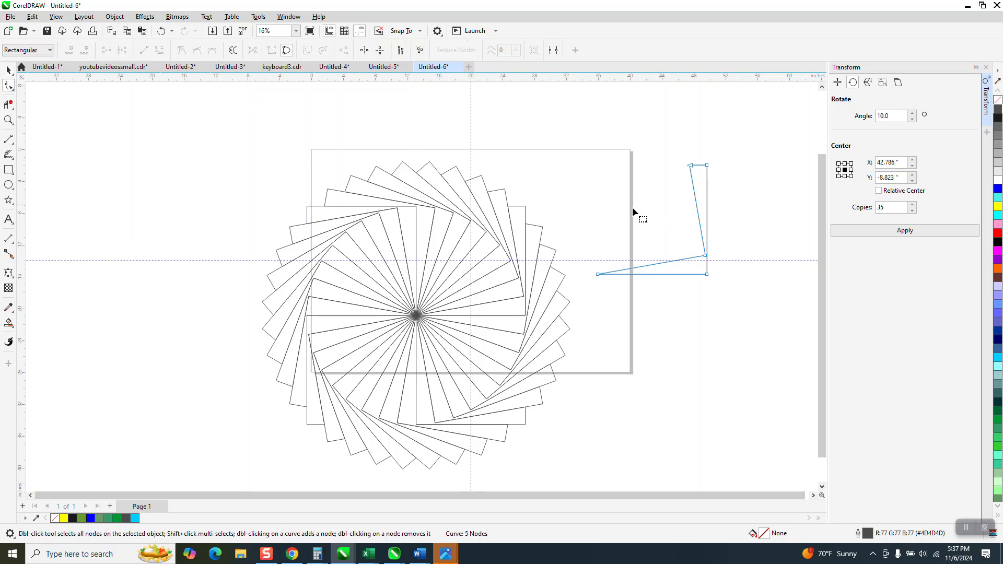
left_click(8, 120)
mouse_move(391, 139)
left_mouse_down()
mouse_move(622, 217)
mouse_move(792, 305)
left_mouse_up()
left_click(9, 85)
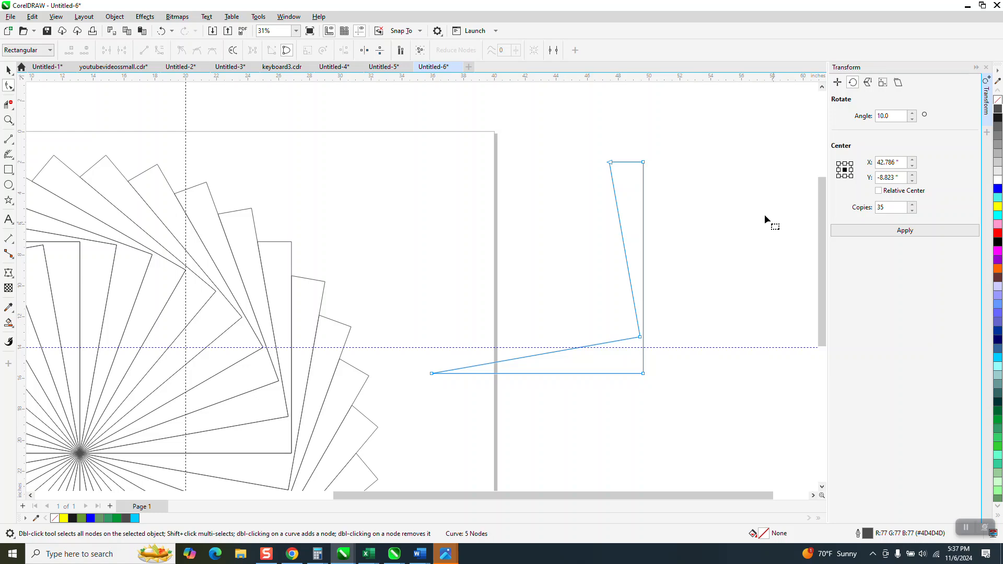
left_click_drag(593, 151, 660, 177)
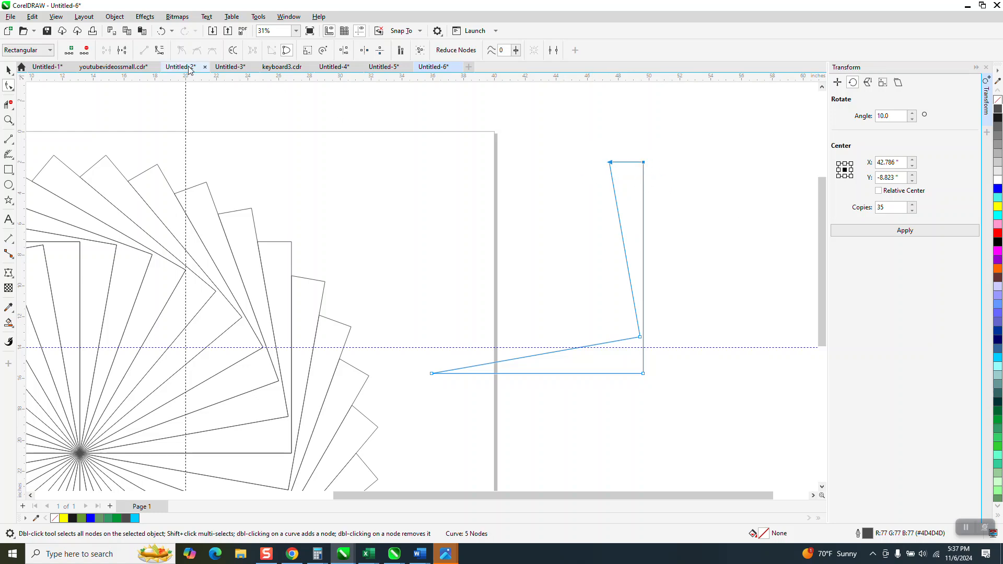
left_click(70, 50)
left_click(622, 168)
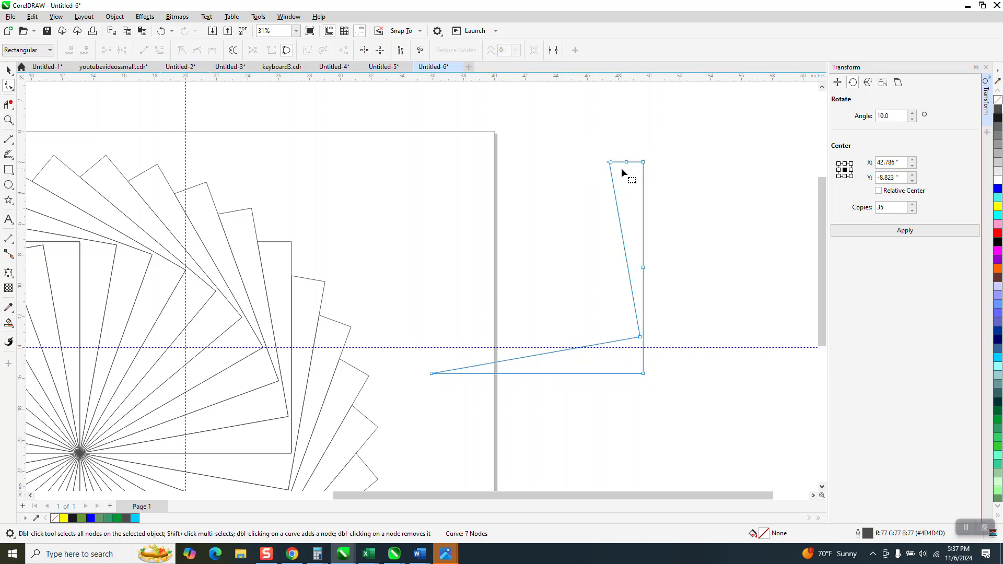
left_click_drag(625, 162, 627, 109)
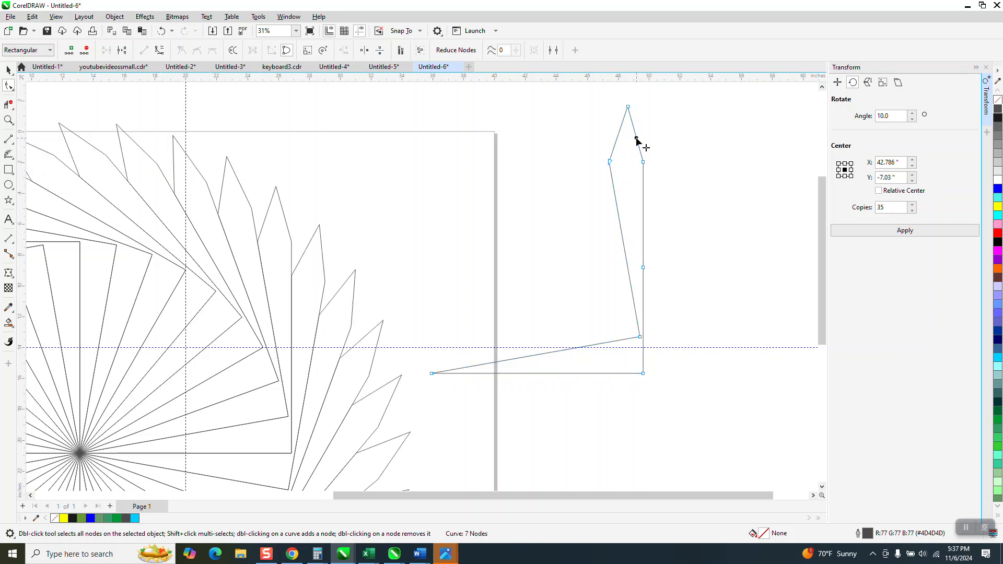
Add two nodes on the peak's right slope, shaping an inward notch and a second outward tip.
double_click(637, 139)
mouse_move(636, 139)
left_mouse_down()
mouse_move(656, 136)
mouse_move(627, 148)
left_mouse_up()
double_click(644, 122)
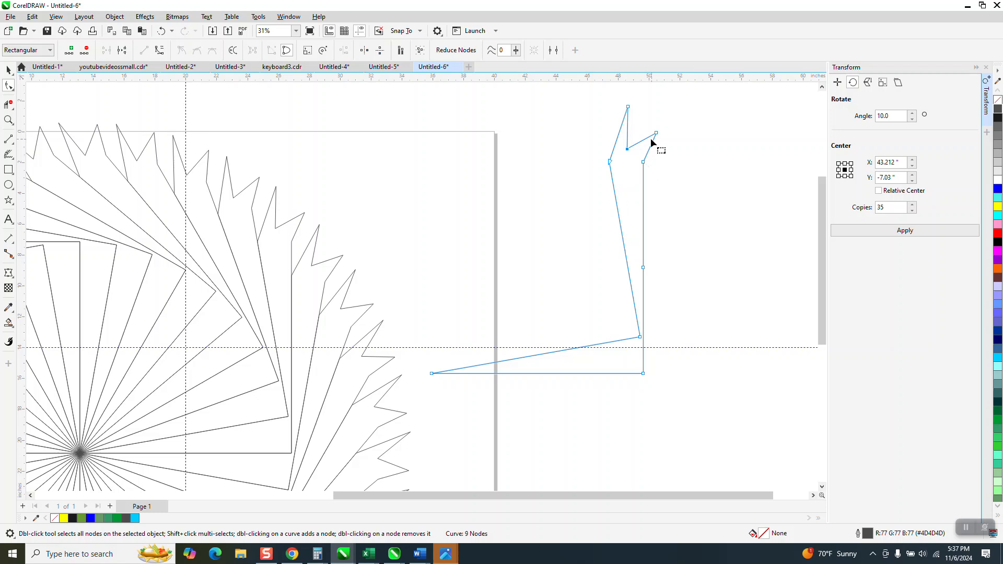
Try a 0.1-inch fillet on the control shape's two sharp tips, and undo it.
left_click_drag(623, 96, 668, 134)
left_click(290, 17)
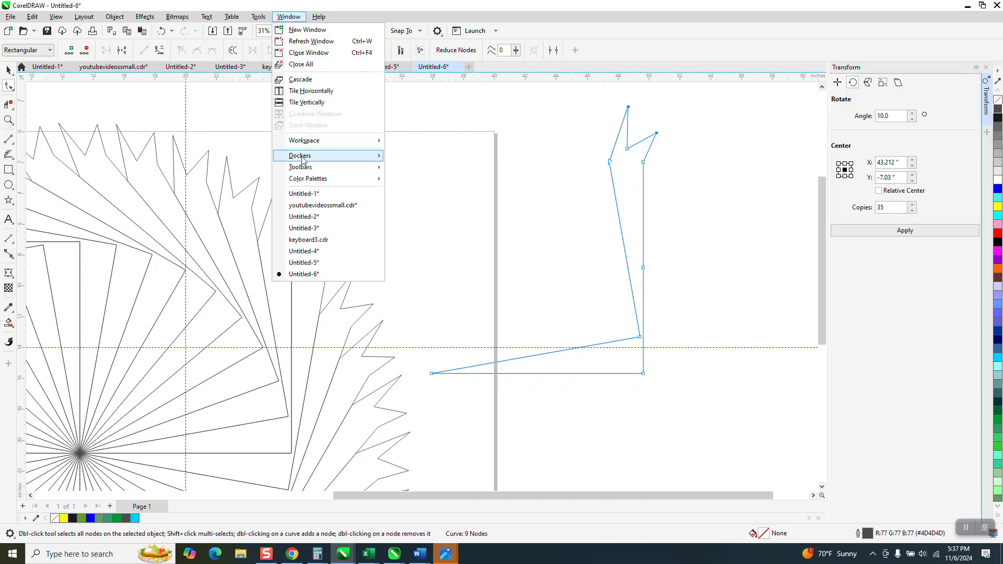
mouse_move(304, 159)
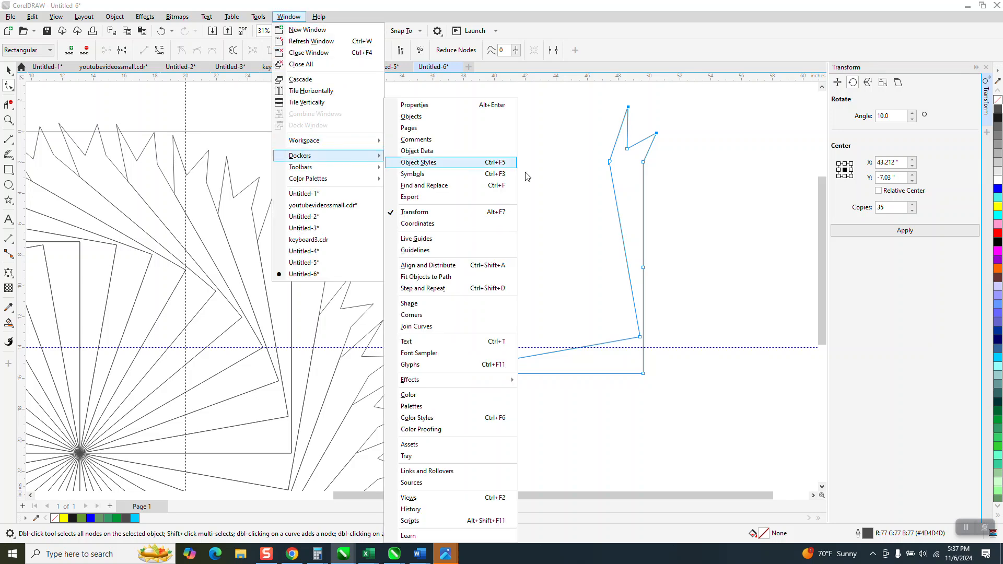
left_click(412, 316)
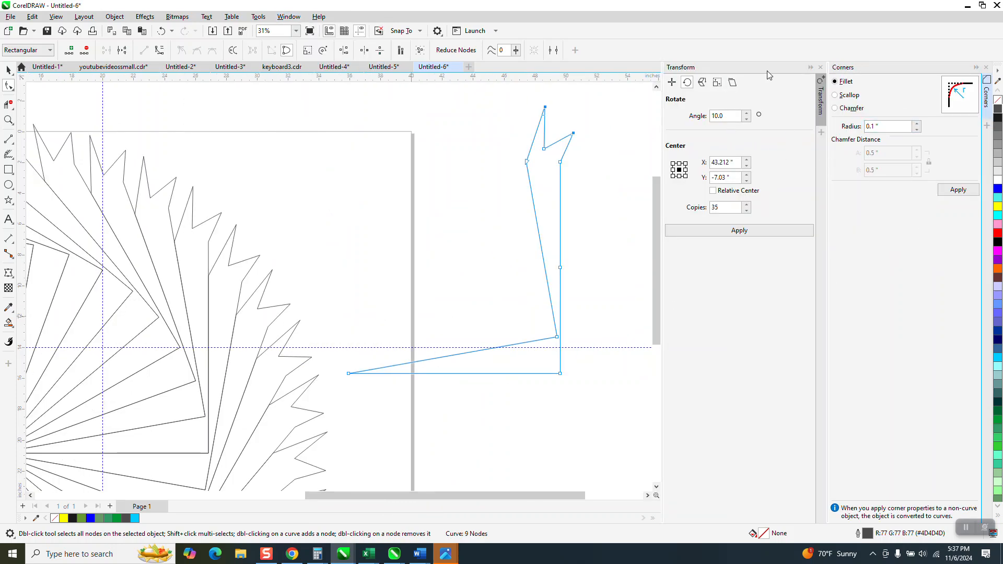
left_click(819, 72)
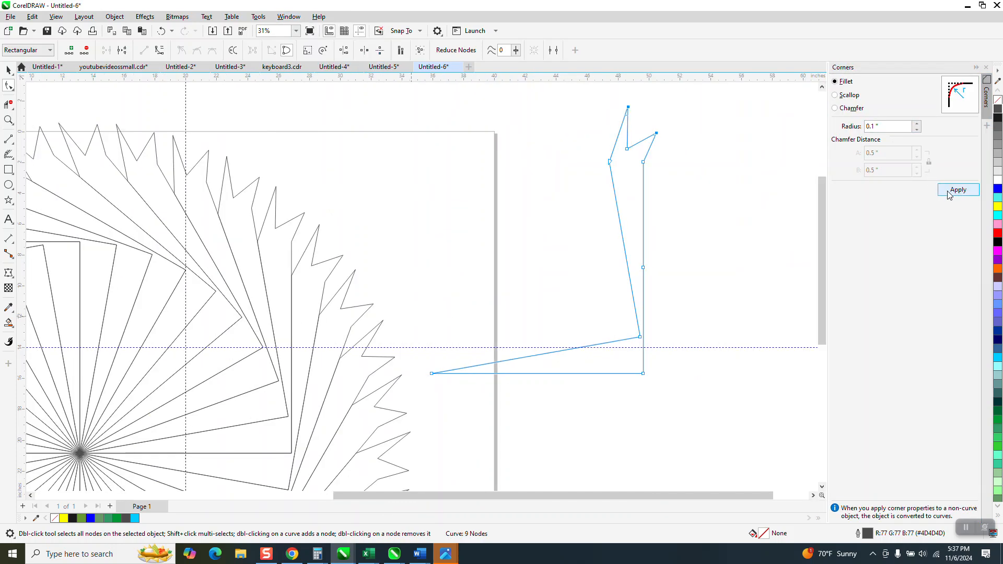
left_click(958, 193)
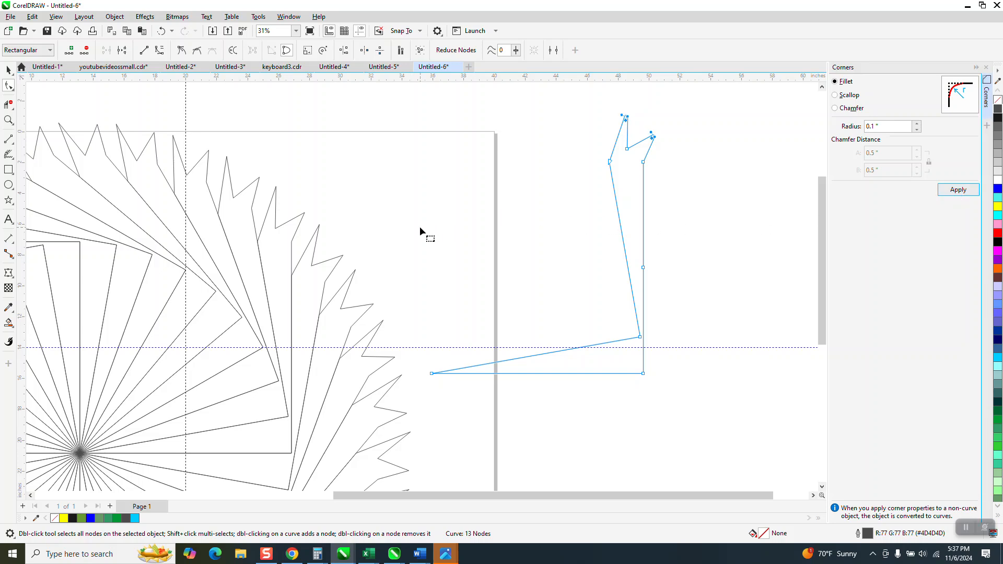
key("space")
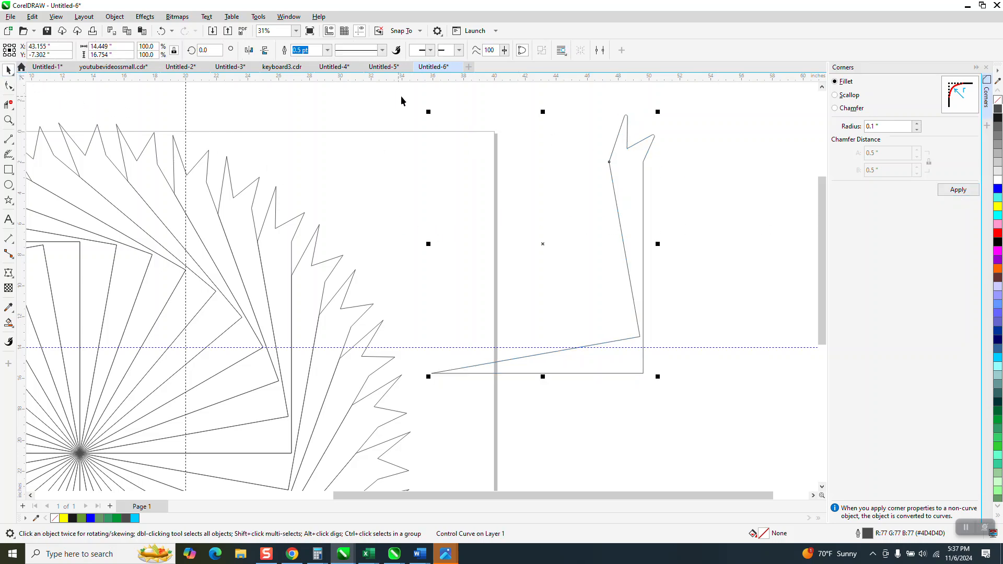
left_click(161, 32)
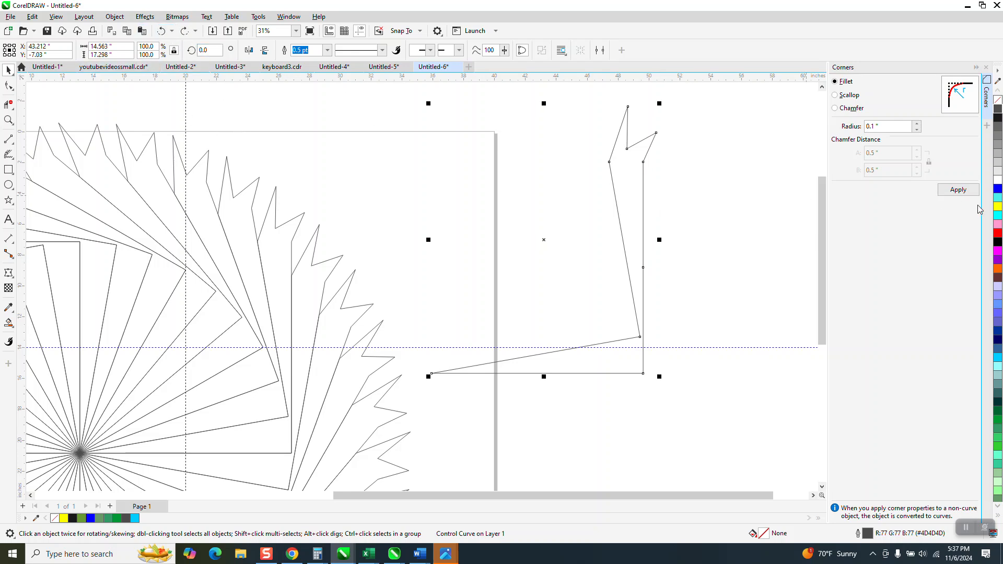
Try a 0.1-inch fillet on all corners of the whole control shape, and undo it.
left_click(958, 190)
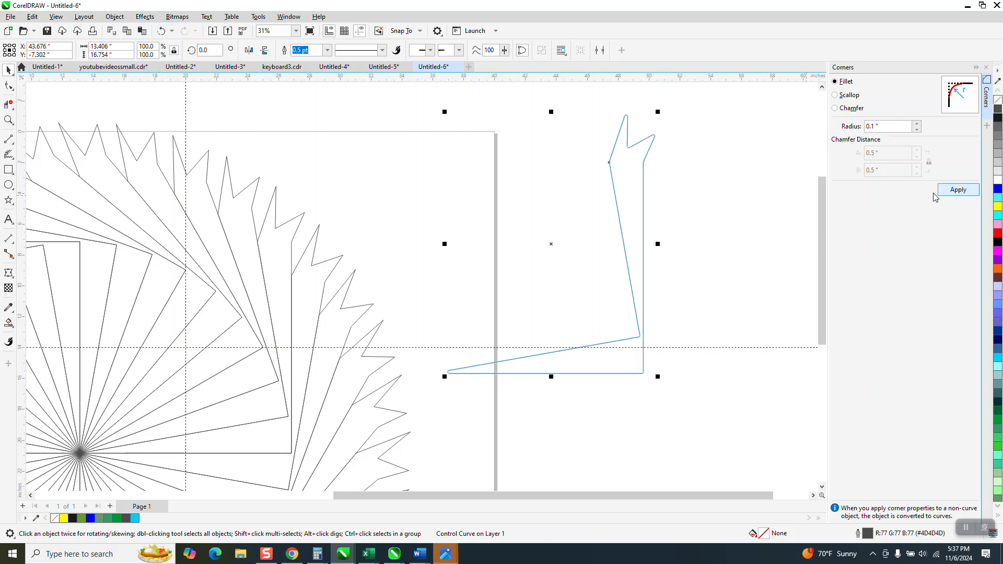
left_click(162, 32)
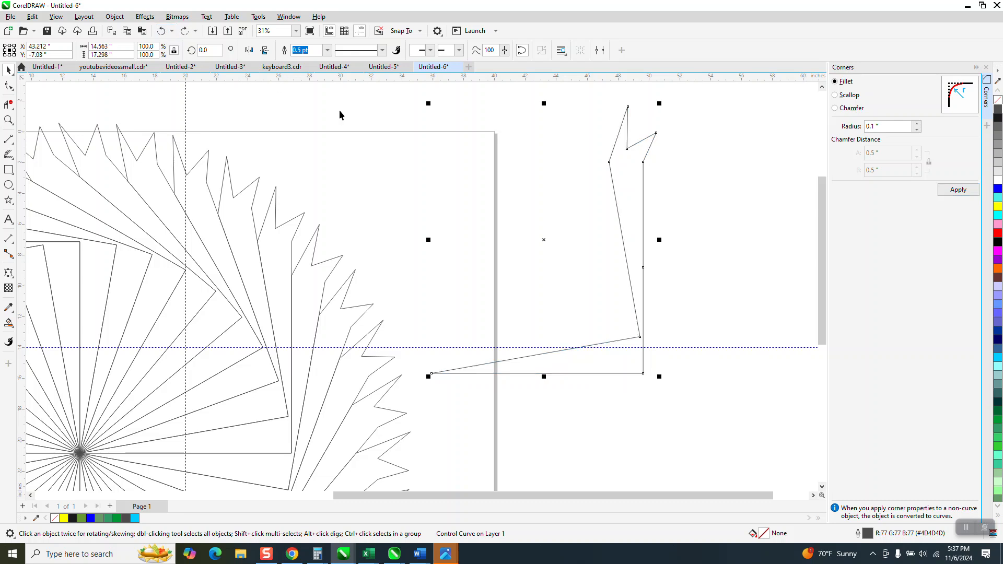
Pull the node at the bottom of the control shape's notch further down to deepen the gap between its two tips.
scroll(521, 194, "down", 1)
left_click(8, 86)
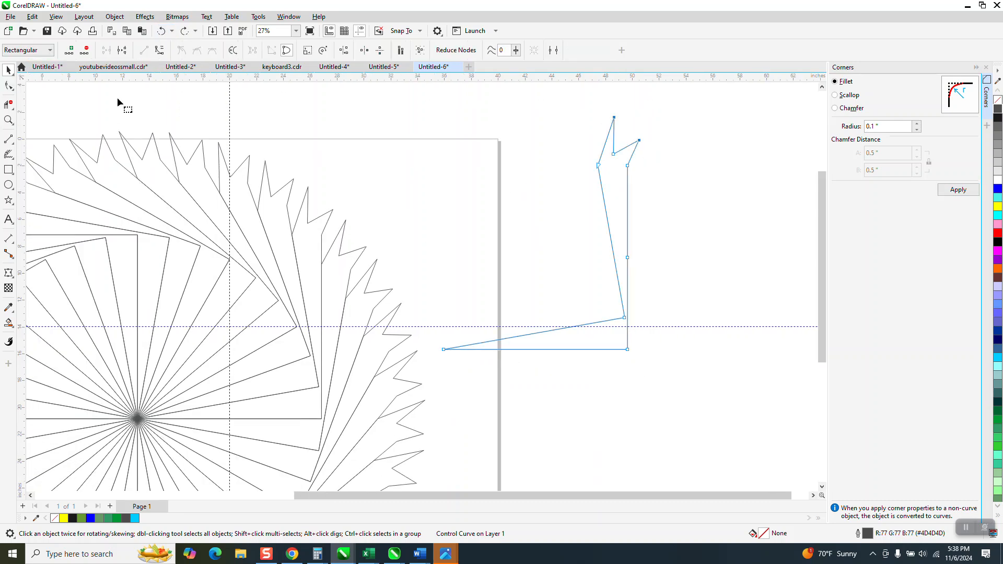
left_click_drag(613, 155, 608, 188)
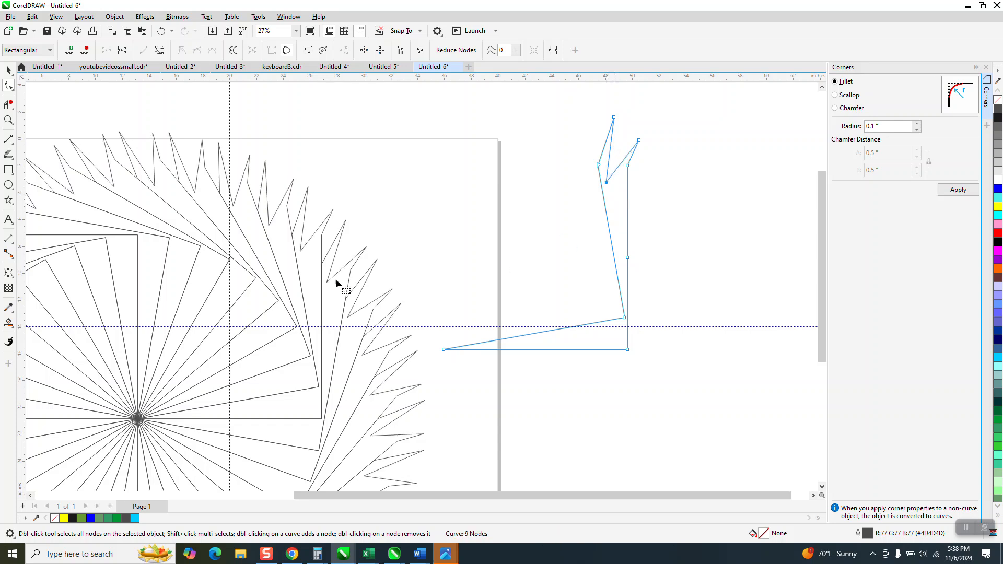
Add two nodes on the left side of the control shape's notch, shaping a third outward tip and a second inward notch.
left_click(610, 158)
double_click(610, 158)
left_click_drag(609, 158, 637, 119)
double_click(626, 118)
left_click_drag(626, 119, 611, 145)
scroll(610, 144, "down", 3)
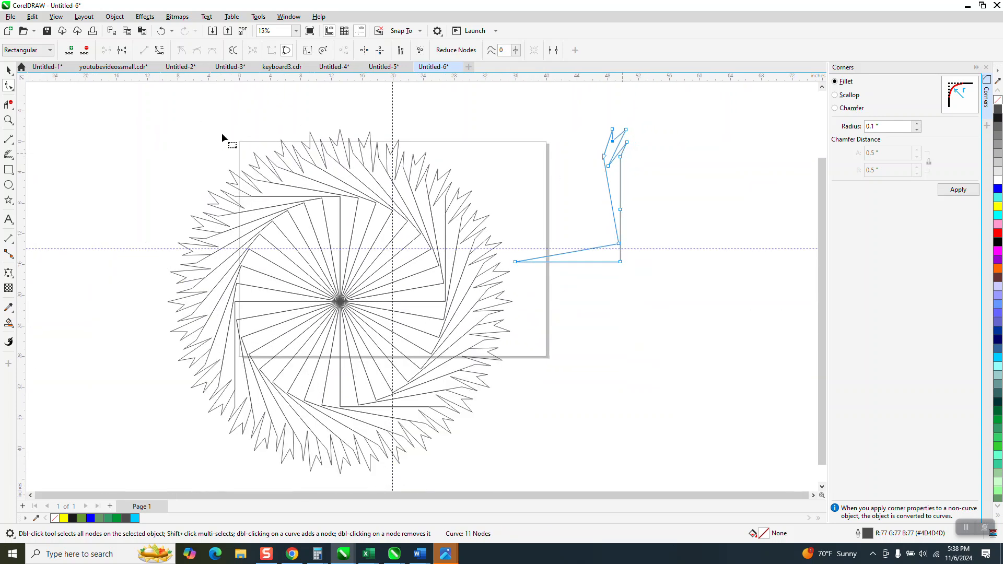
Try a solid blue fill on the control shape, and undo it.
left_click(8, 70)
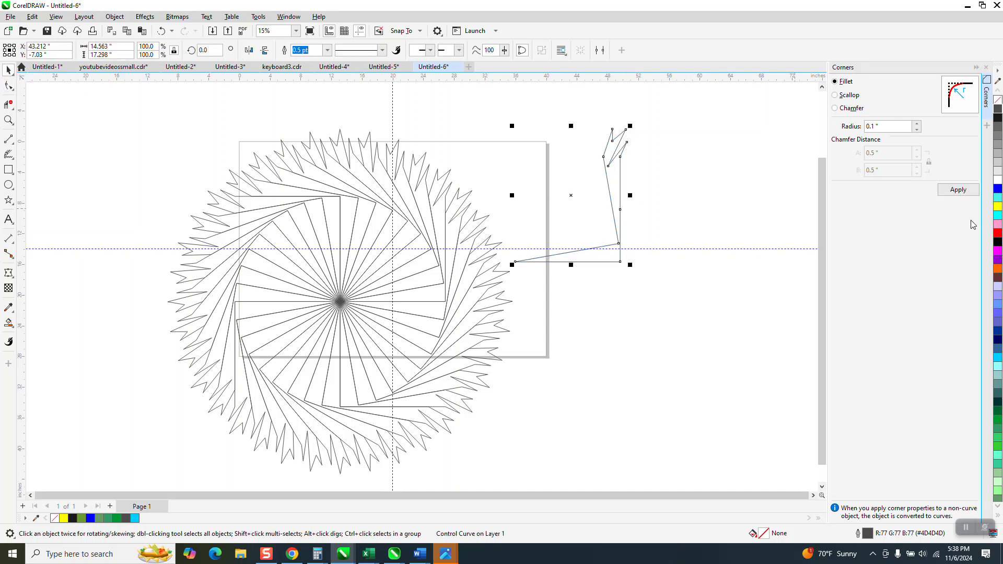
left_click(998, 189)
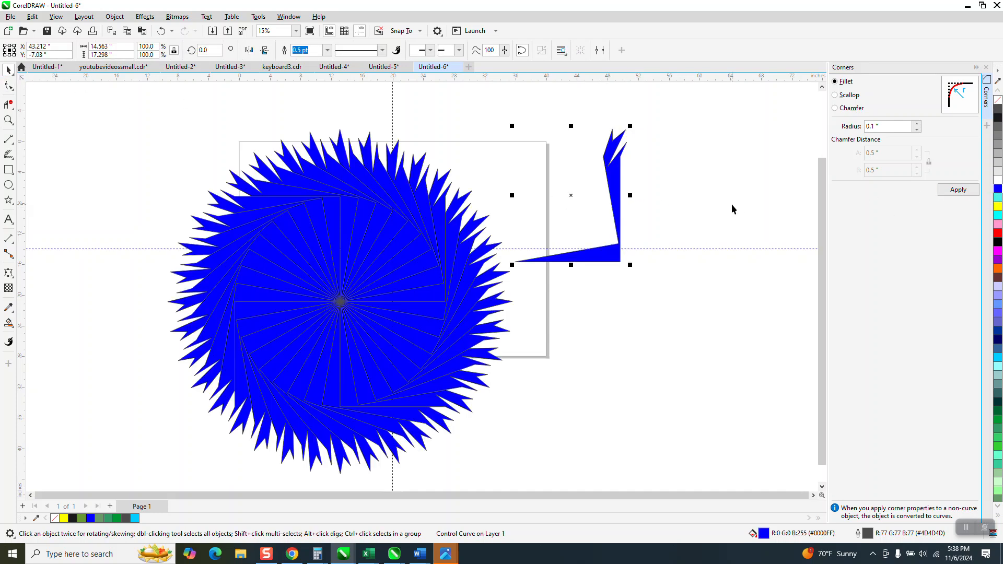
left_click(162, 31)
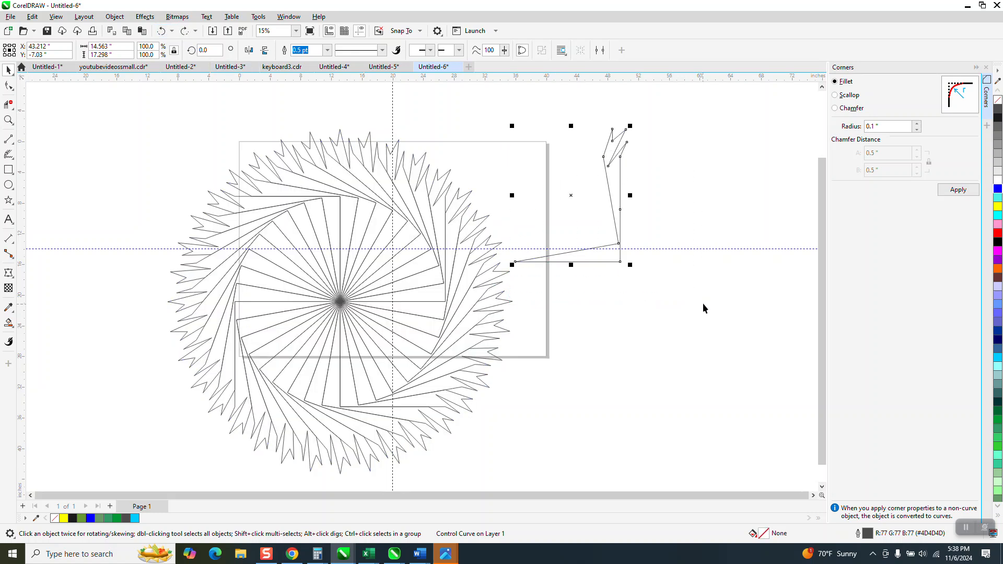
Give the control shape a white outline and a solid blue fill.
right_click(998, 180)
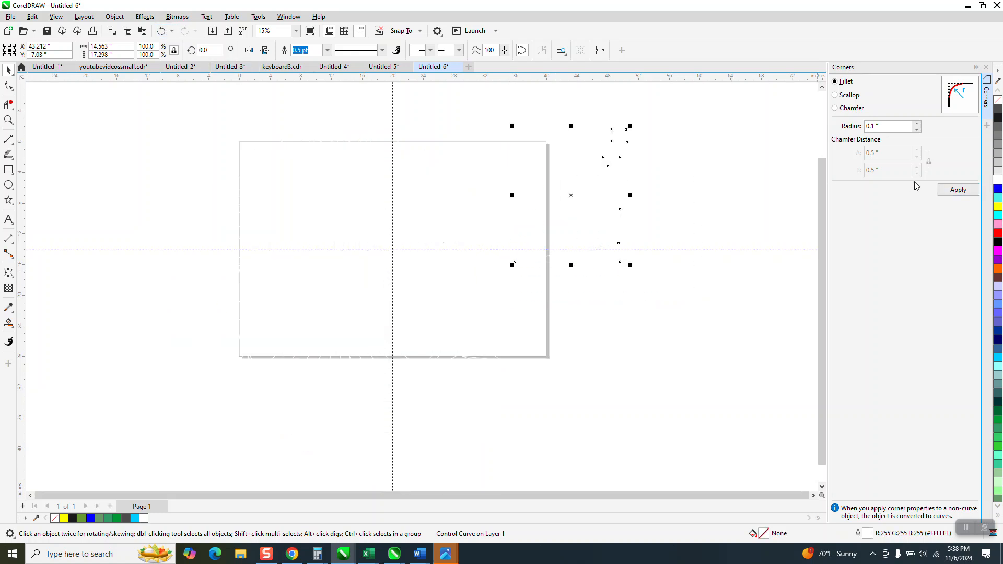
left_click(997, 189)
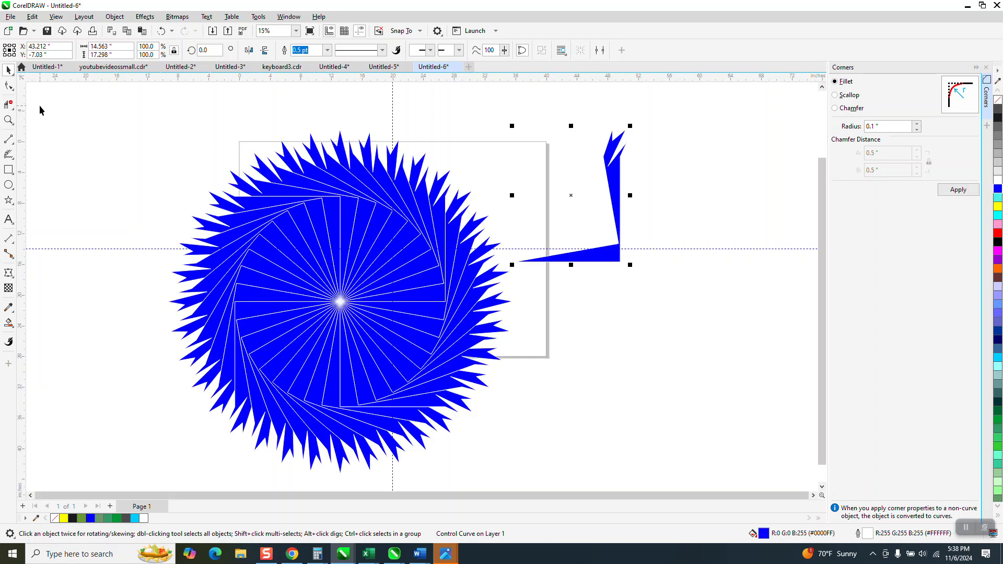
Apply a linear fountain fill to the control shape, running from yellow near its lower left tip to red at its upper end.
left_click(14, 327)
left_click(51, 322)
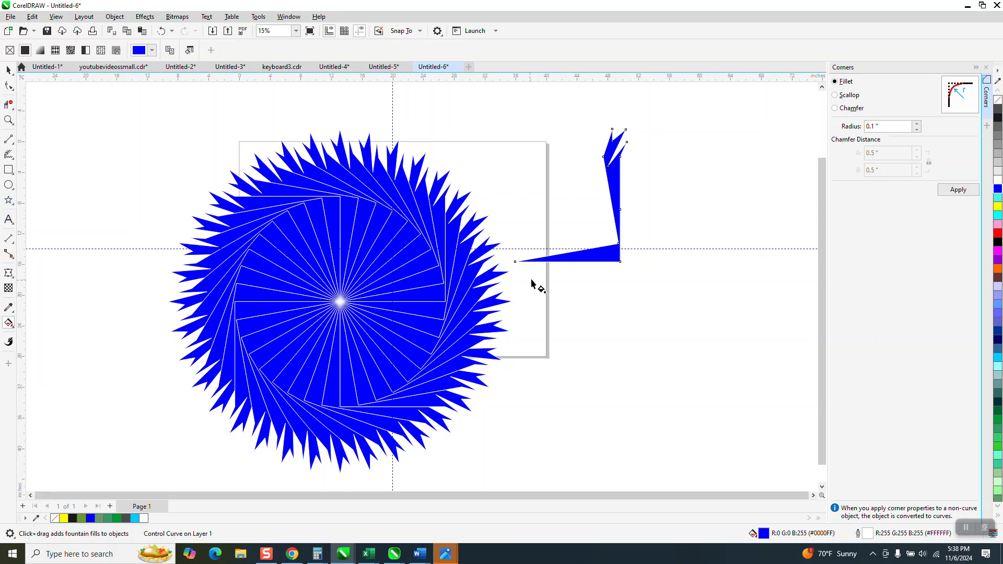
left_click_drag(609, 256, 620, 156)
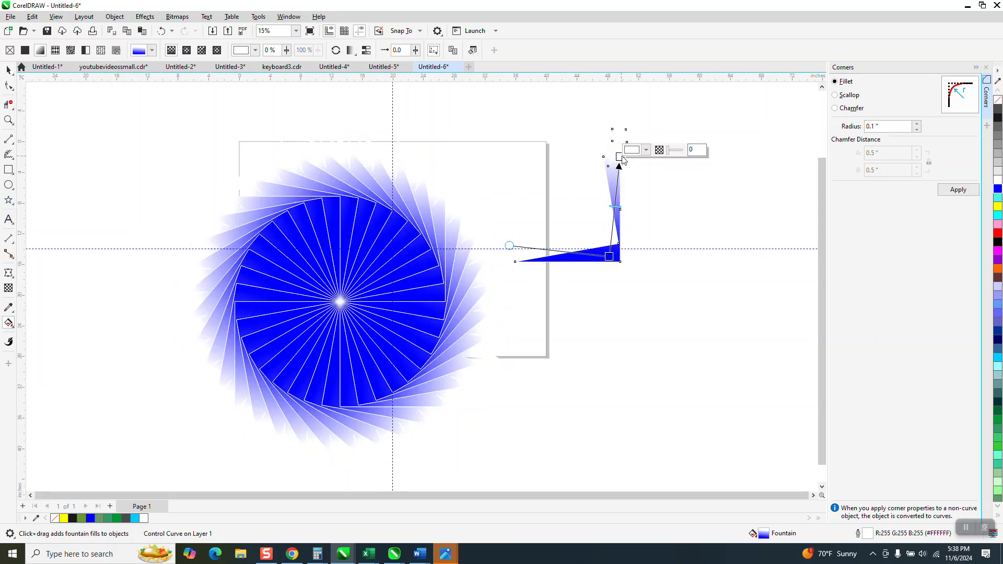
left_click_drag(998, 237, 620, 158)
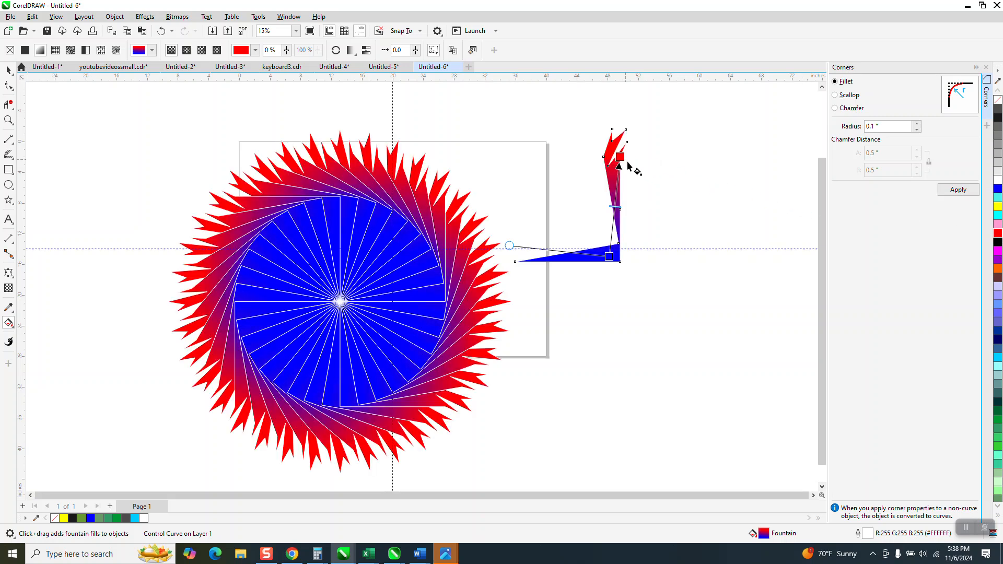
left_click_drag(998, 212, 614, 296)
left_click_drag(605, 297, 532, 272)
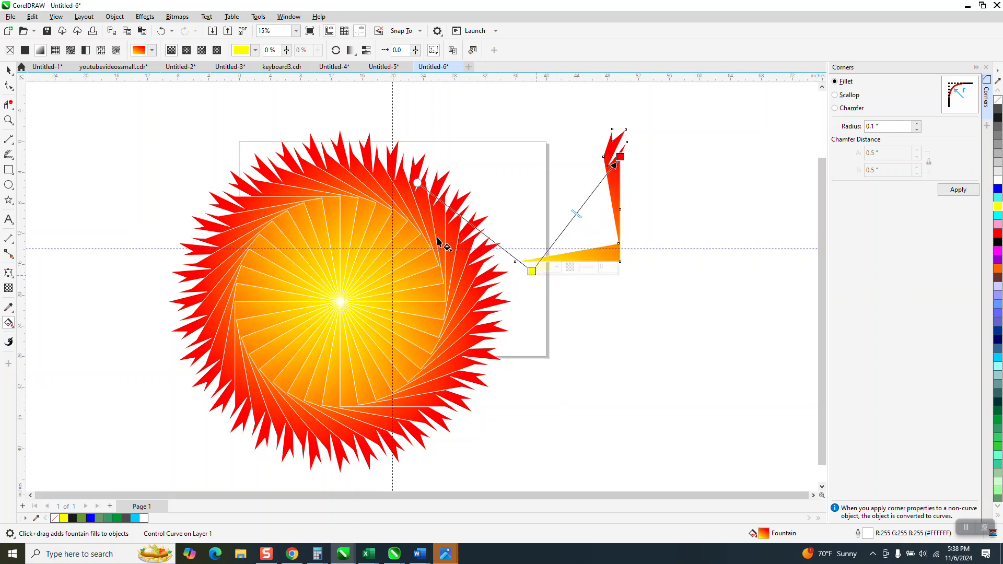
Try deleting the control shape while the clones still depend on it, and undo the deletion.
left_click(8, 69)
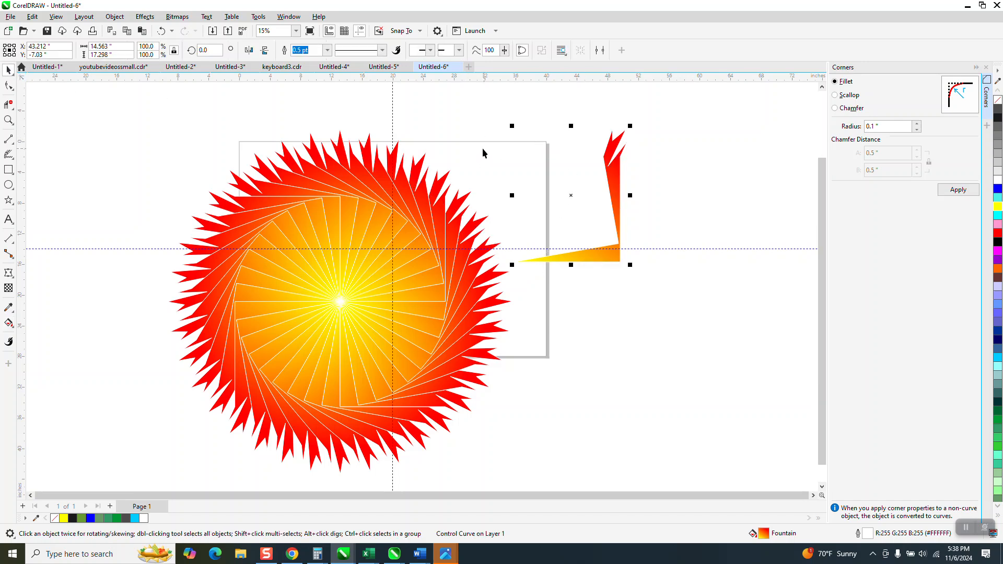
scroll(483, 152, "down", 1)
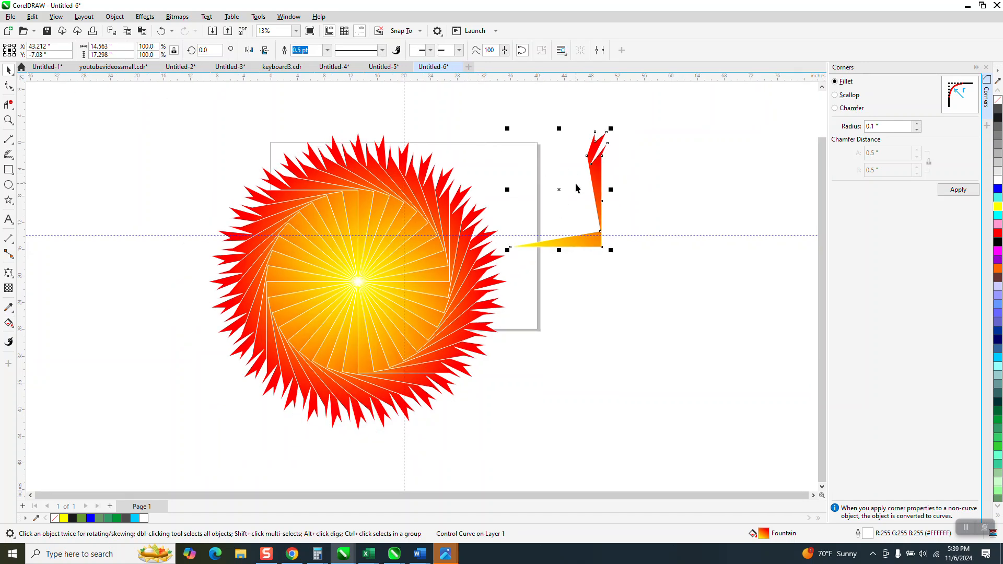
key("Delete")
left_click(161, 31)
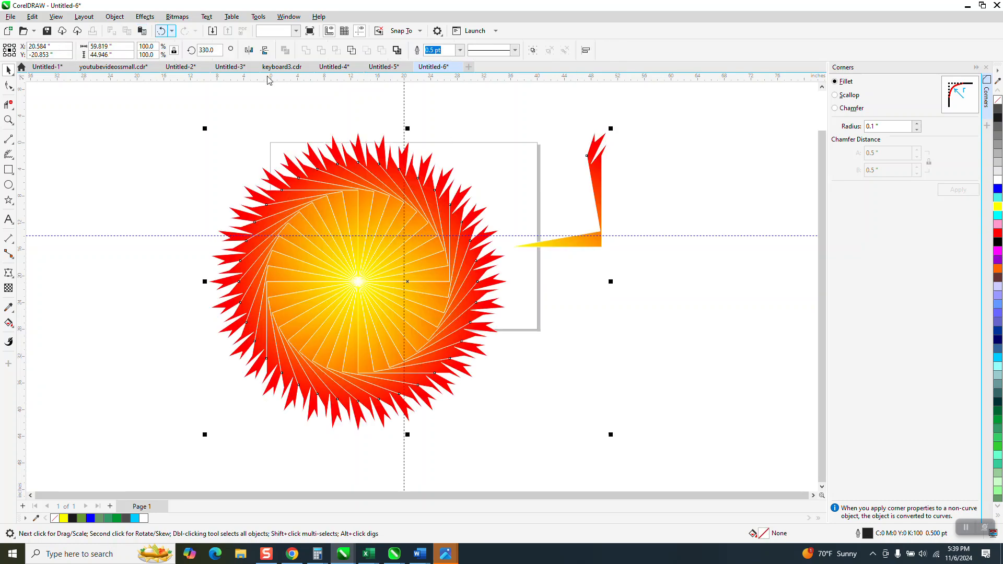
Make all the rotated clones independent of the control shape, and delete the control shape while keeping the pattern.
mouse_move(170, 94)
left_mouse_down()
mouse_move(523, 369)
mouse_move(663, 420)
mouse_move(689, 471)
left_mouse_up()
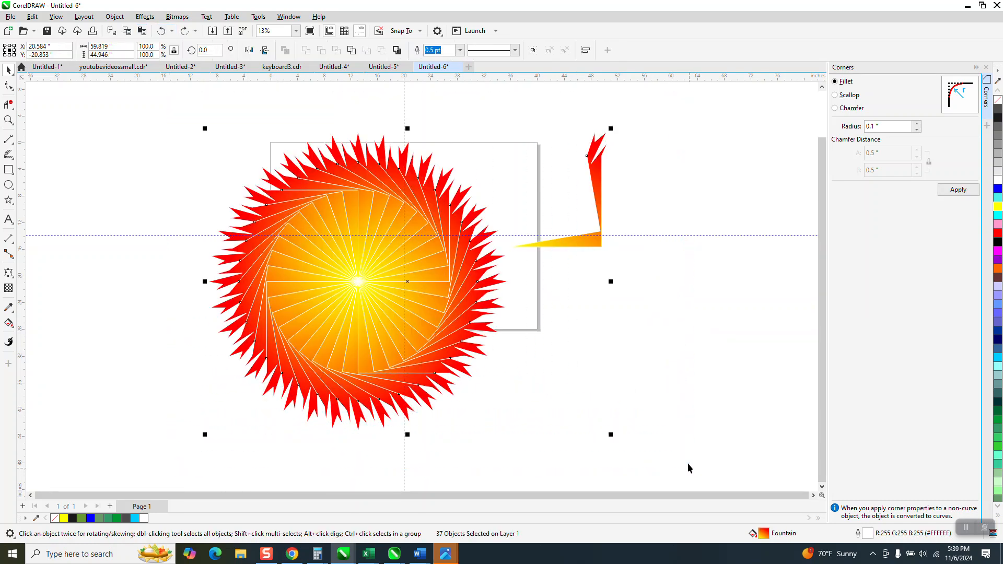
left_click(115, 16)
left_click(165, 258)
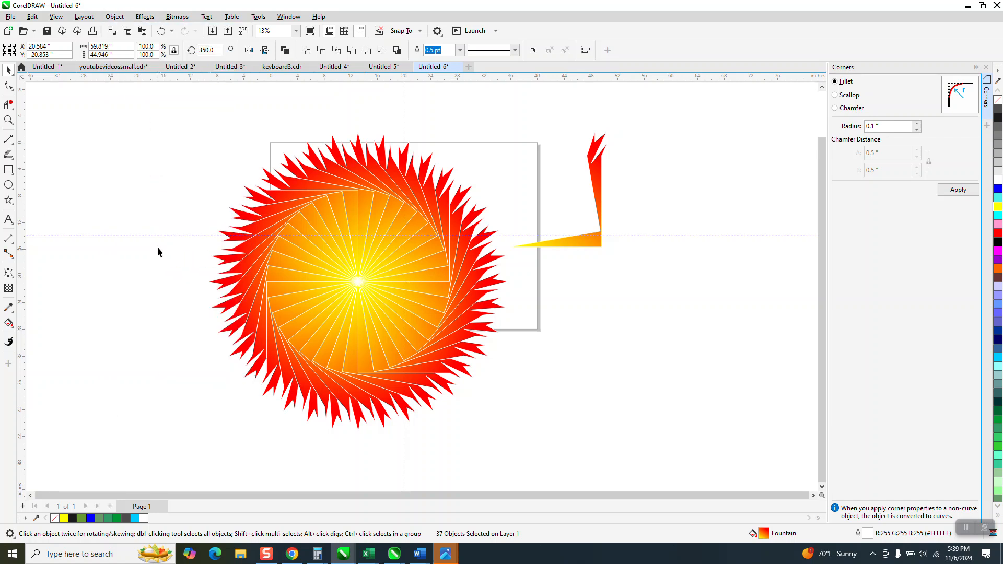
left_click(158, 252)
left_click(593, 197)
key("Delete")
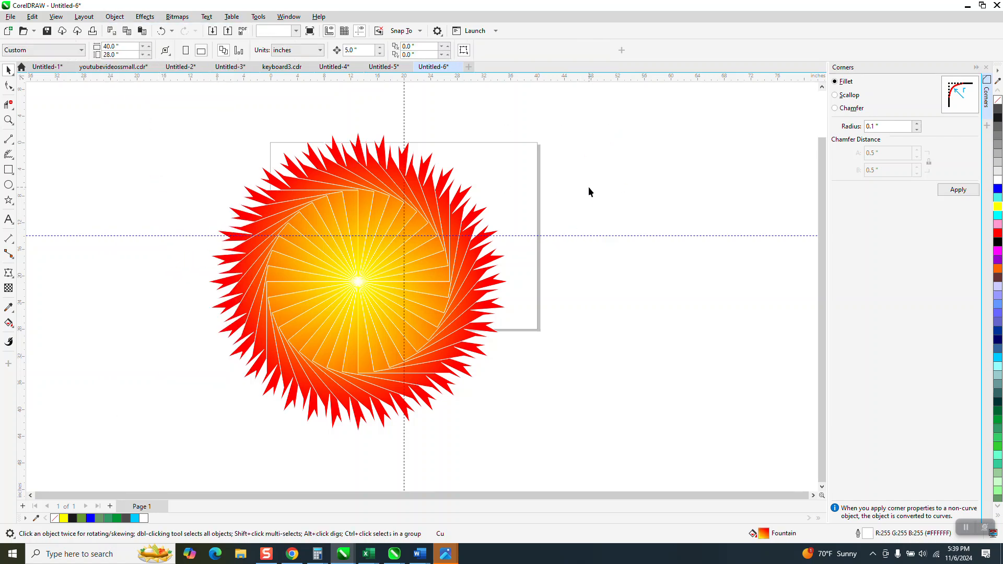